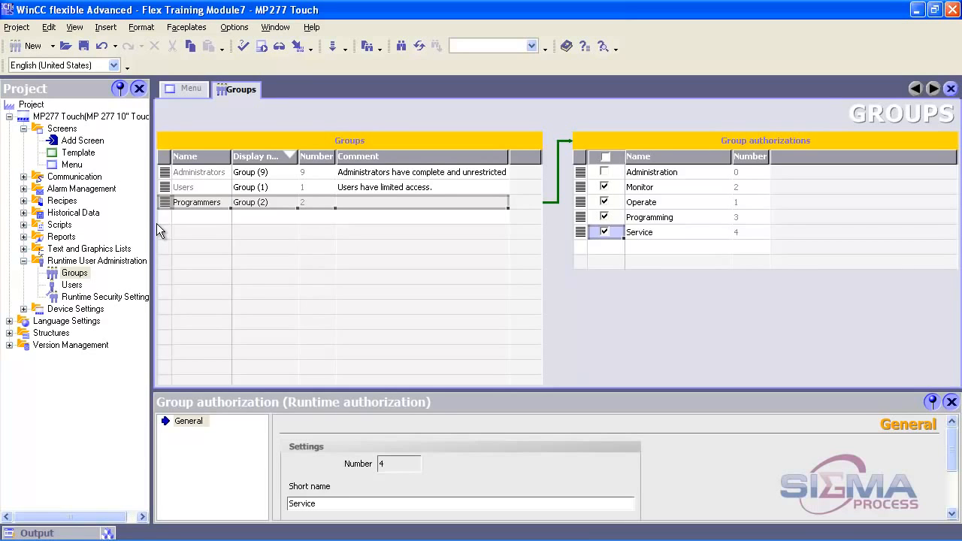
# Add group number 3 to the Groups table and name it 'Service Technician'.
pyautogui.doubleClick(165, 218)
pyautogui.click(217, 217)
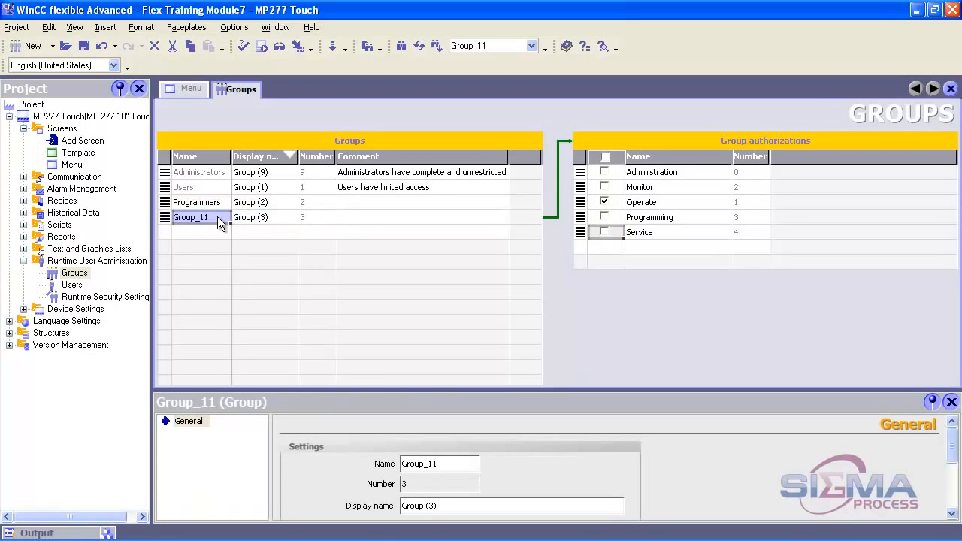
pyautogui.write('Service')
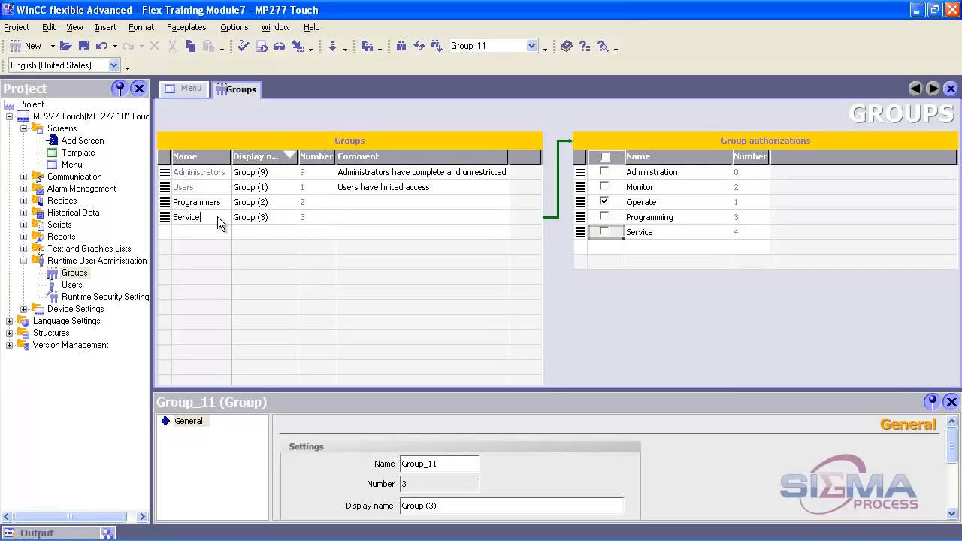
pyautogui.press('Return')
pyautogui.press('Tab')
pyautogui.click(216, 218)
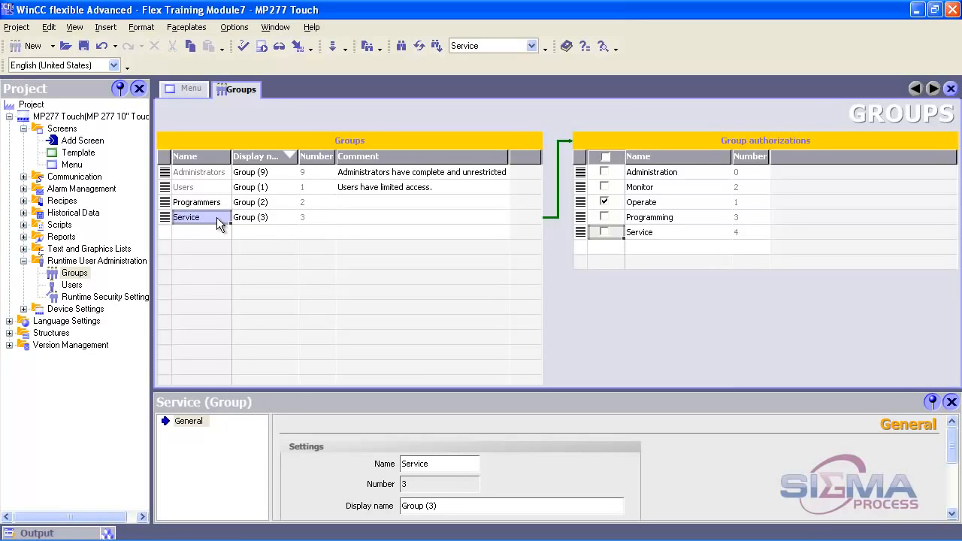
pyautogui.click(217, 218)
pyautogui.click(216, 218)
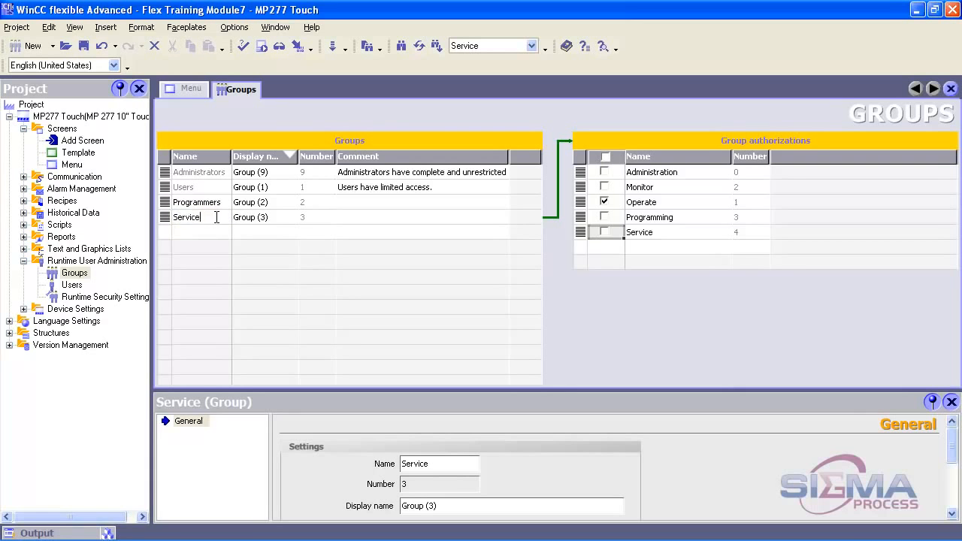
pyautogui.write('Technician')
# Confirm the group name, then enter and confirm the new user's password.
pyautogui.press('Tab')
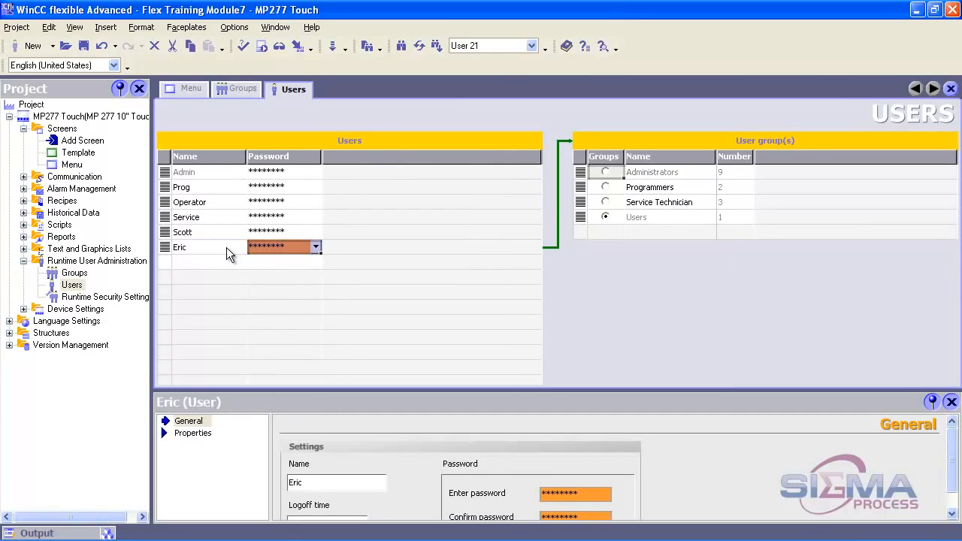
pyautogui.click(286, 247)
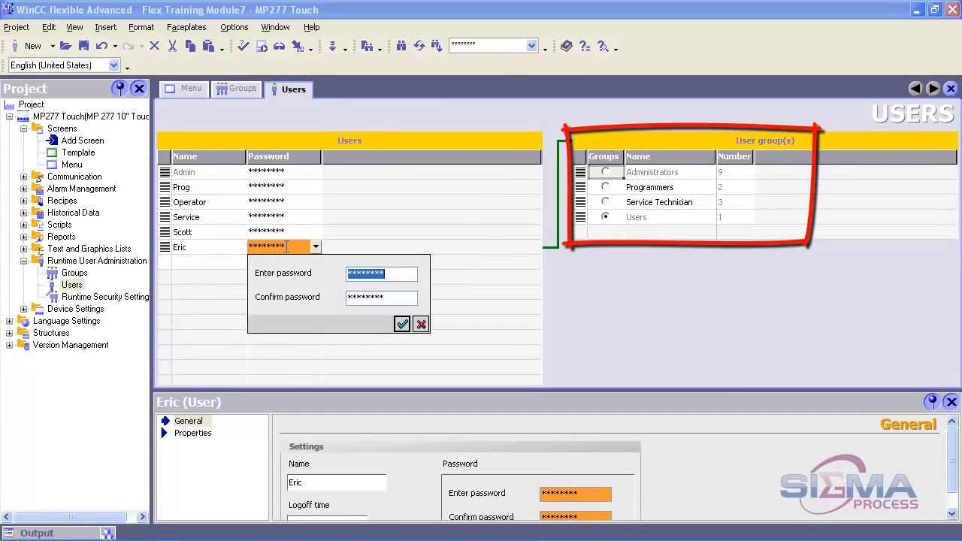
pyautogui.write('****')
pyautogui.press('Tab')
pyautogui.write('****')
pyautogui.press('Return')
pyautogui.press('Return')
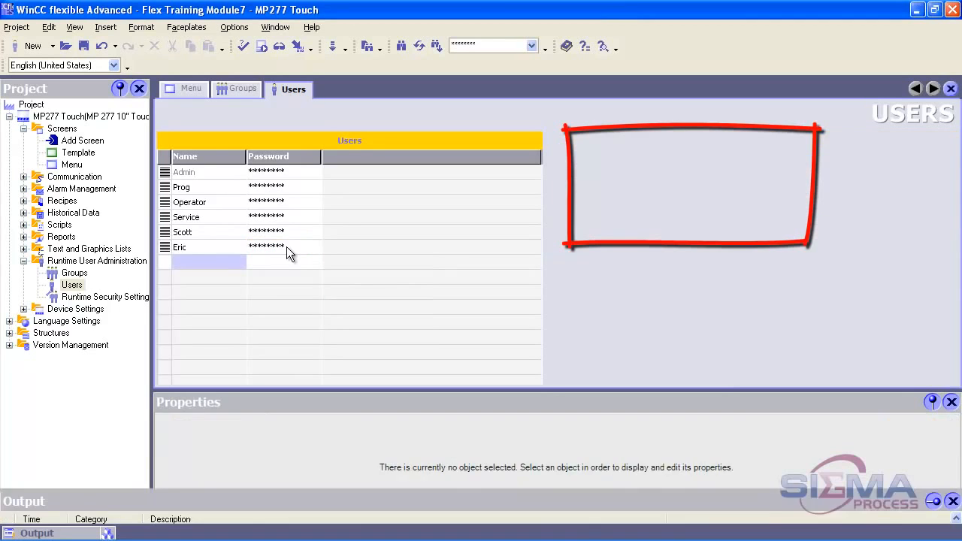
# Check the new user's Users group membership, then press Exit in runtime to prompt a log-on.
pyautogui.click(163, 247)
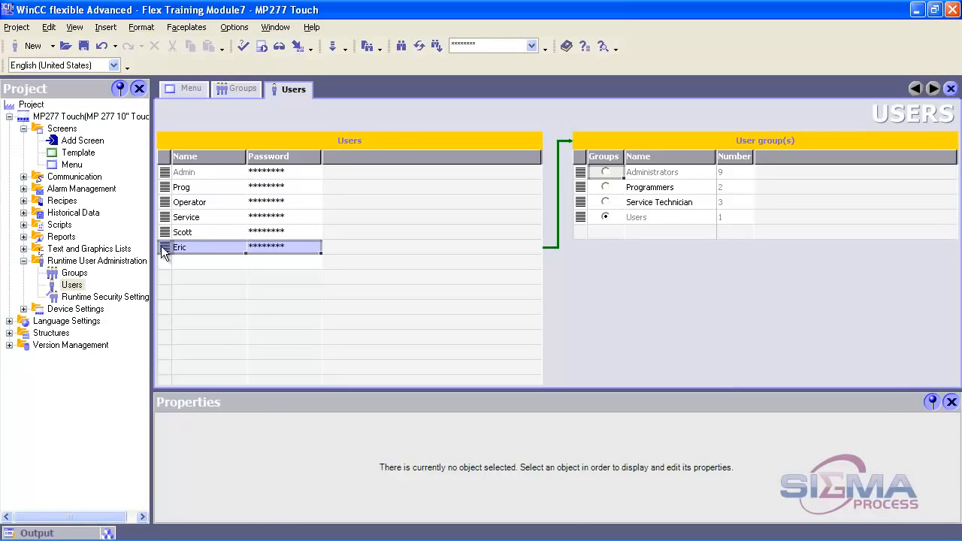
pyautogui.click(160, 246)
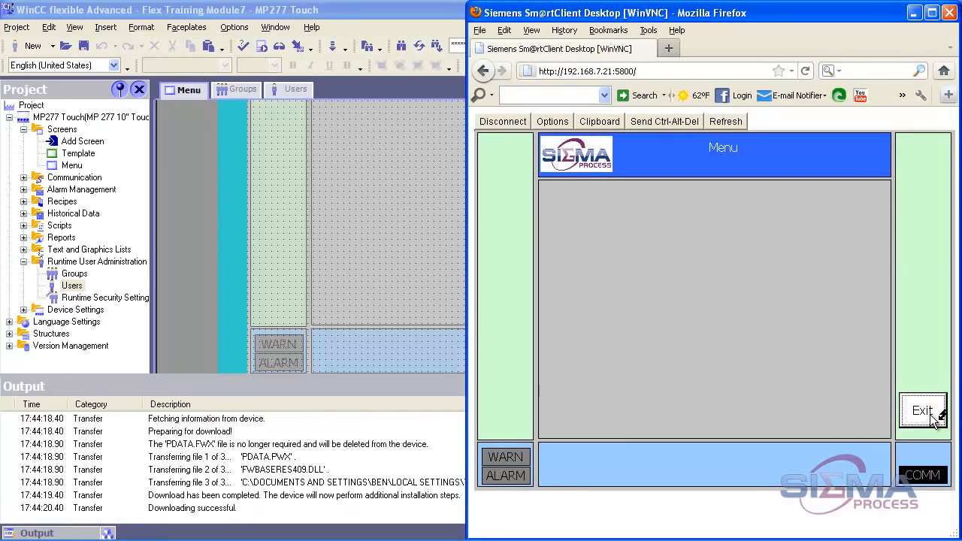
pyautogui.click(932, 417)
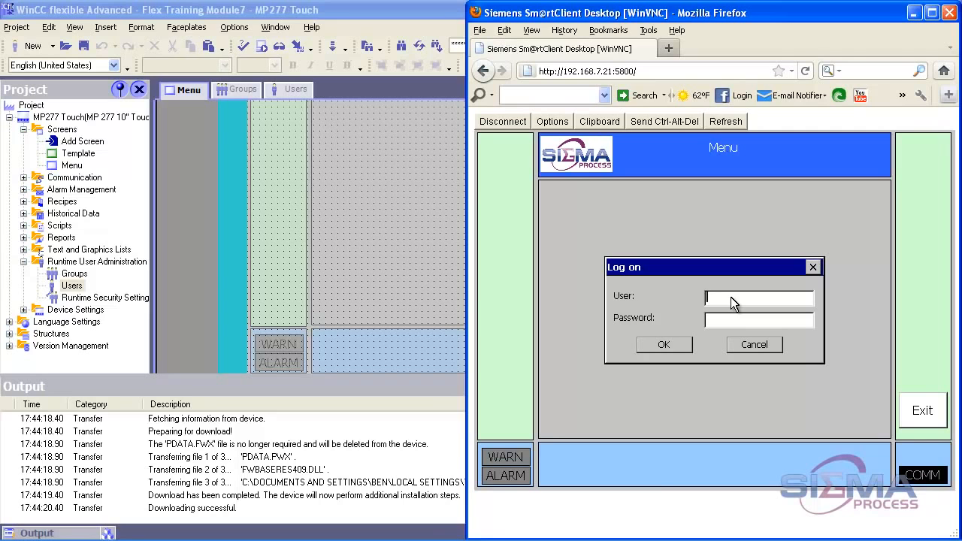
# Log on as the new user with their password and exit runtime.
pyautogui.write('Eric')
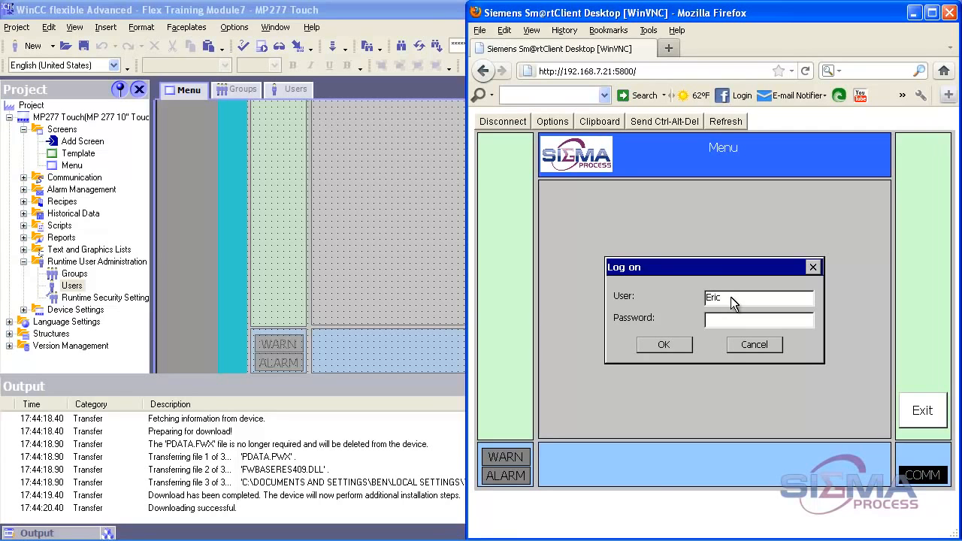
pyautogui.press('Tab')
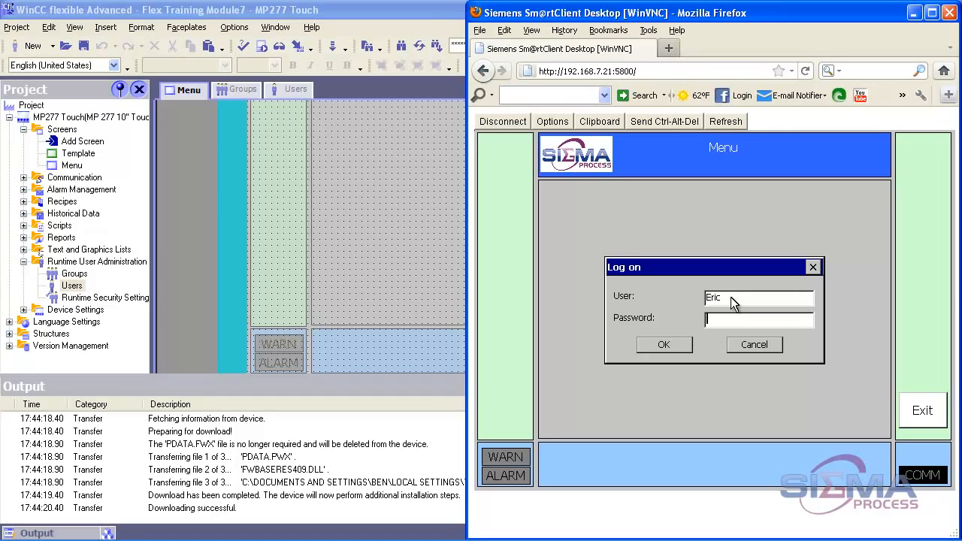
pyautogui.write('***')
pyautogui.click(665, 345)
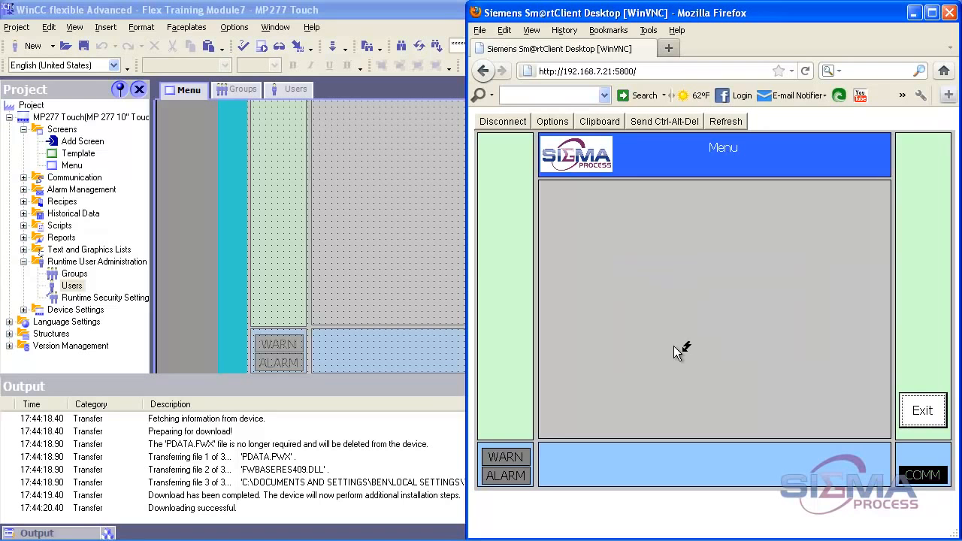
pyautogui.click(929, 414)
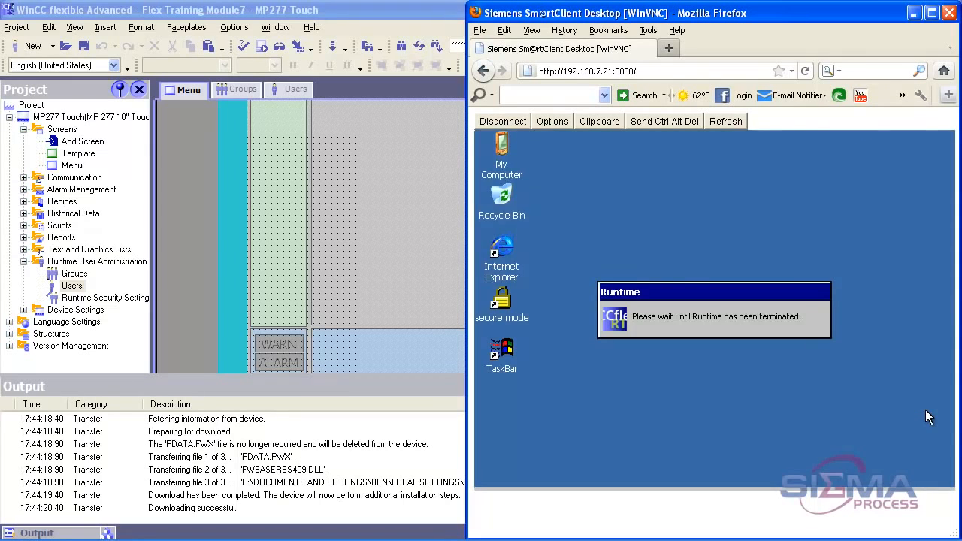
# Bring up the log-on prompt again via Exit and log on as the new user.
pyautogui.click(931, 418)
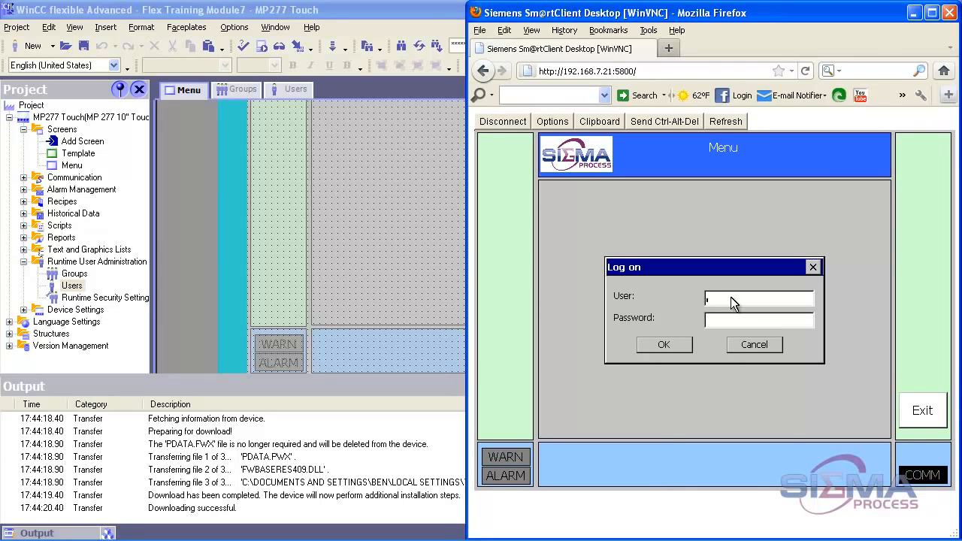
pyautogui.write('ic')
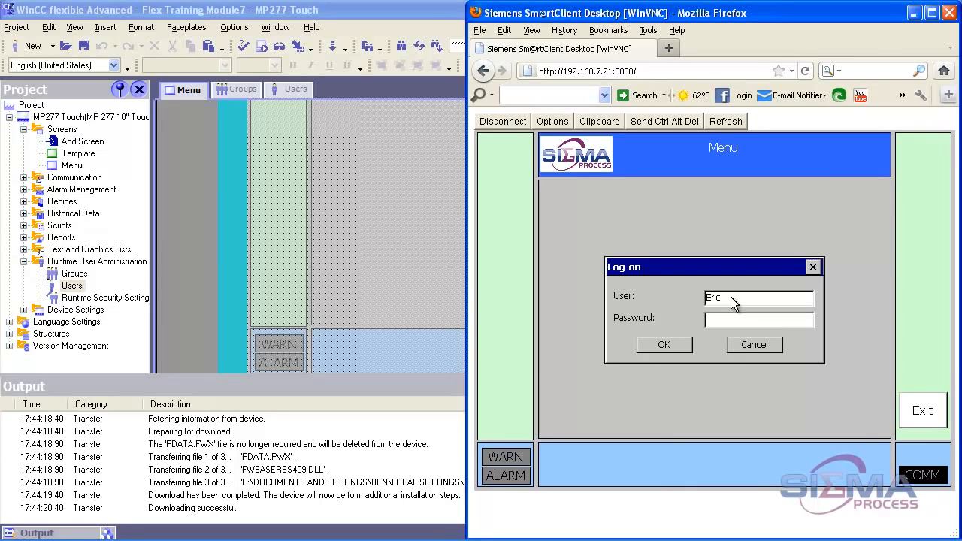
pyautogui.press('Tab')
pyautogui.write('***')
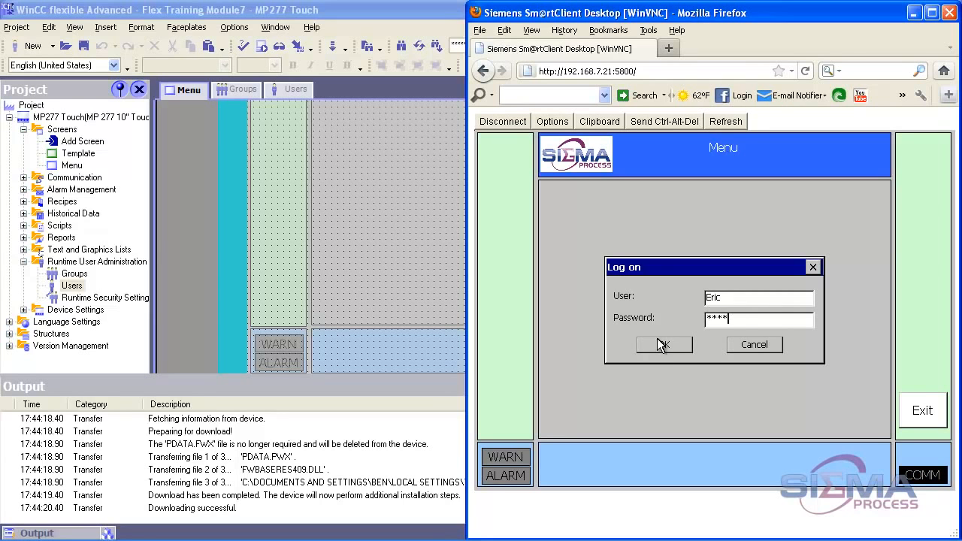
pyautogui.click(675, 349)
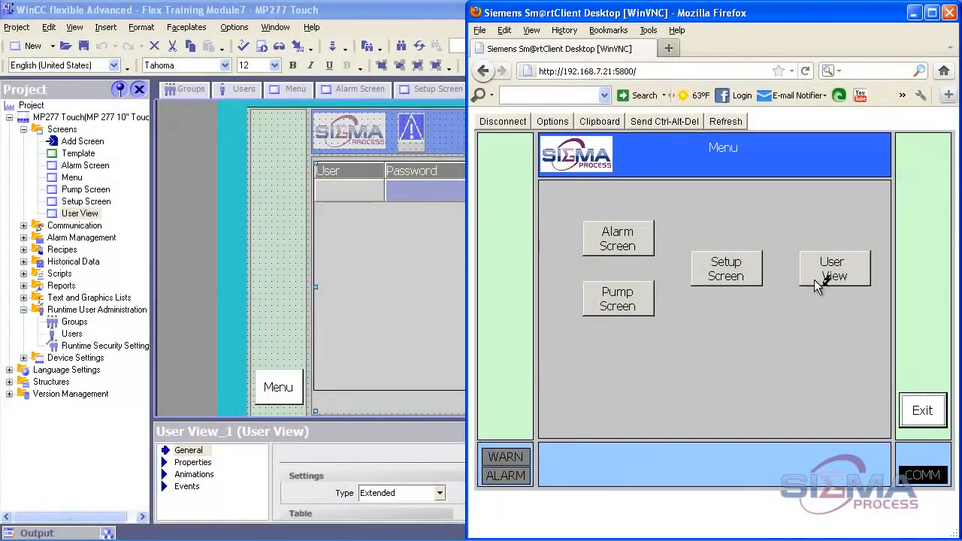
# Log on as Admin from User View and scroll the list of runtime users and groups.
pyautogui.click(820, 281)
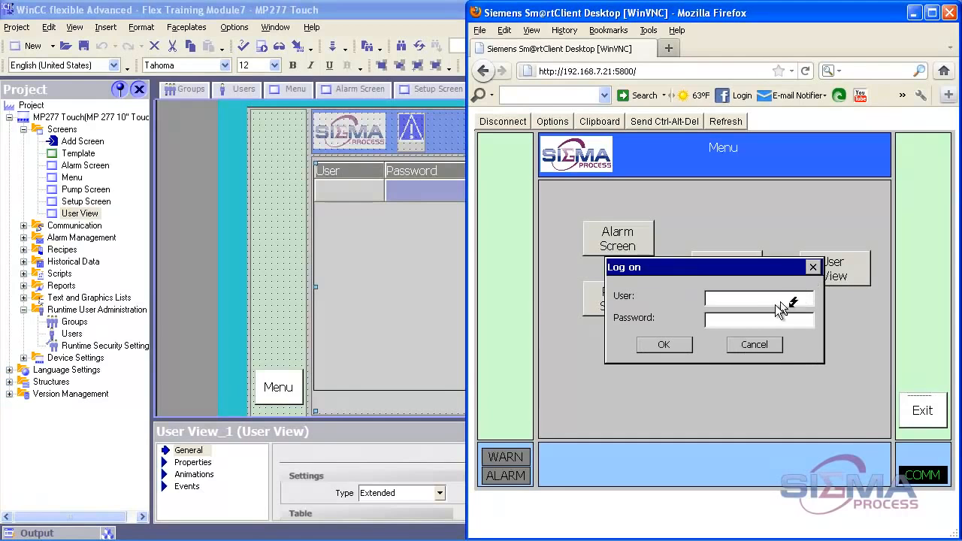
pyautogui.write('Admin')
pyautogui.press('Tab')
pyautogui.write('********')
pyautogui.press('Return')
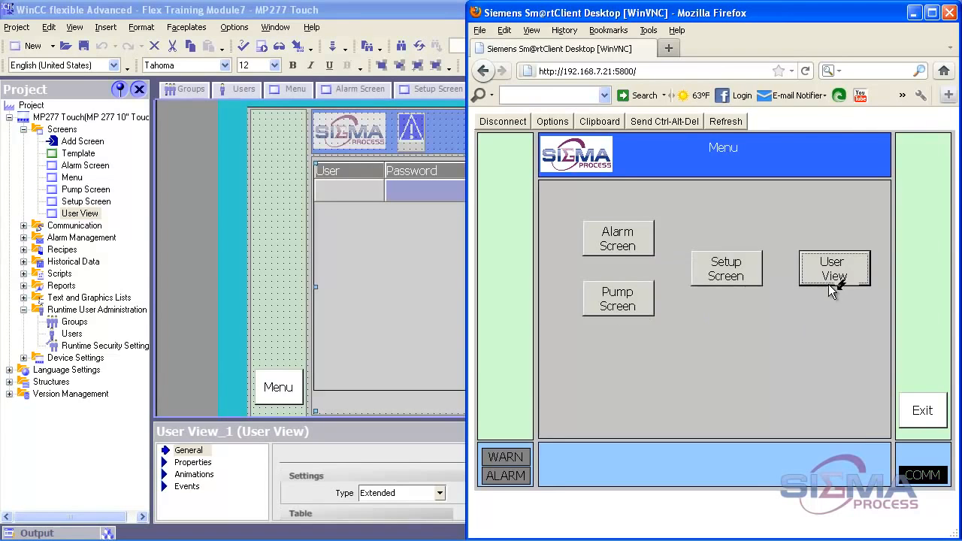
pyautogui.click(833, 269)
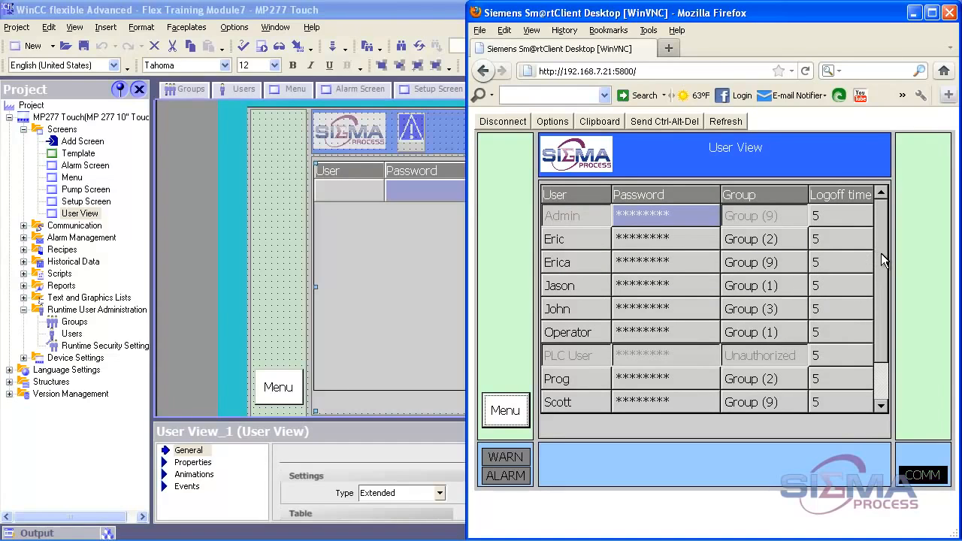
pyautogui.moveTo(882, 255); pyautogui.dragTo(882, 279)
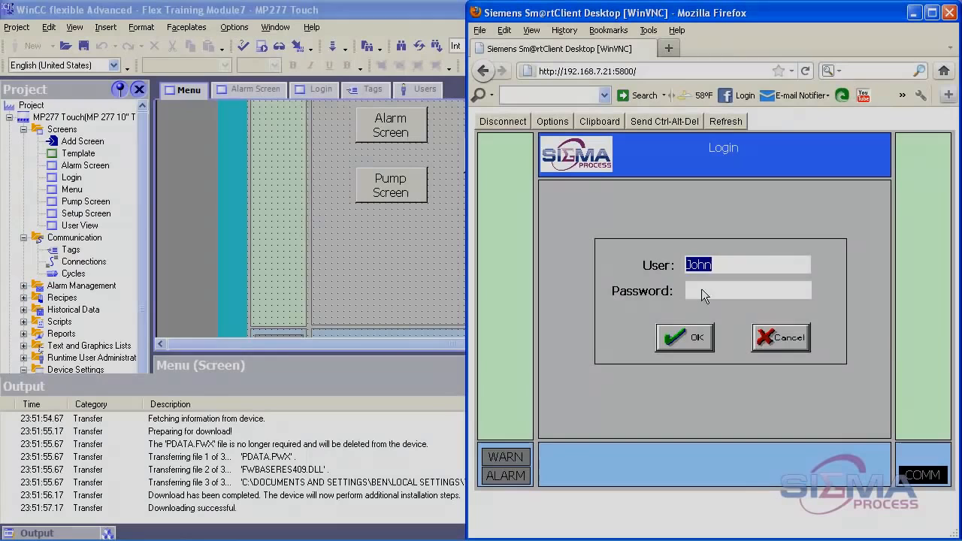
# Enter the restricted user's password on the Login screen and log in.
pyautogui.click(701, 290)
pyautogui.write('****')
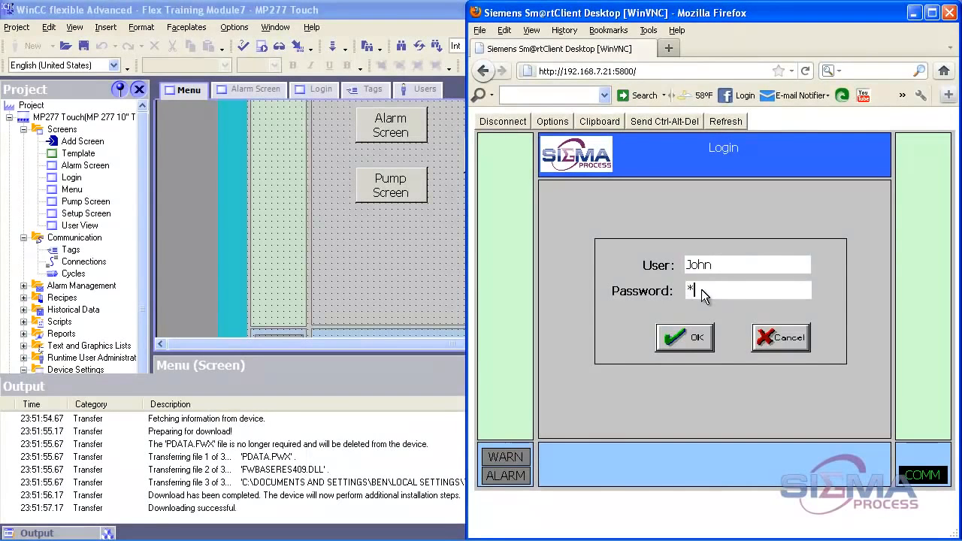
pyautogui.press('Return')
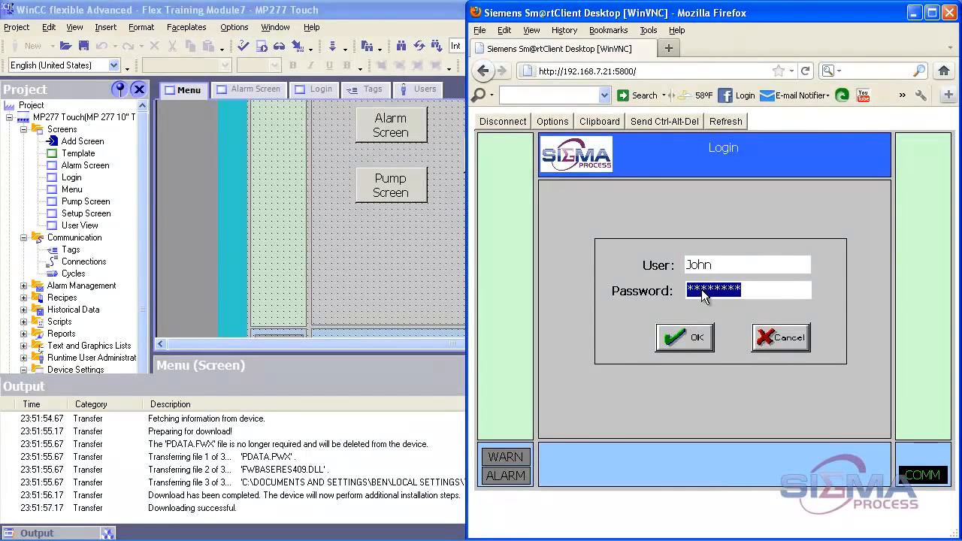
pyautogui.click(704, 344)
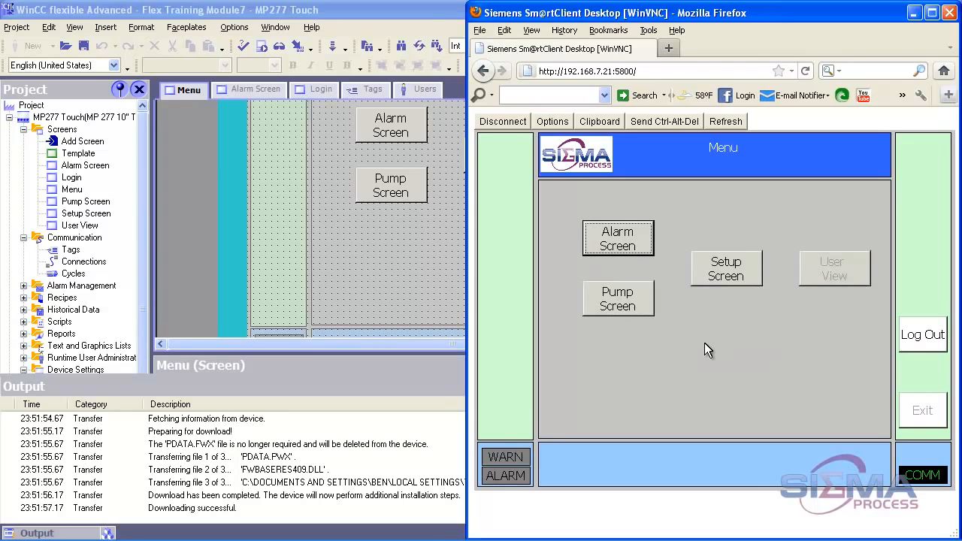
# Open Setup Screen, return to Menu, and log the user out.
pyautogui.click(723, 276)
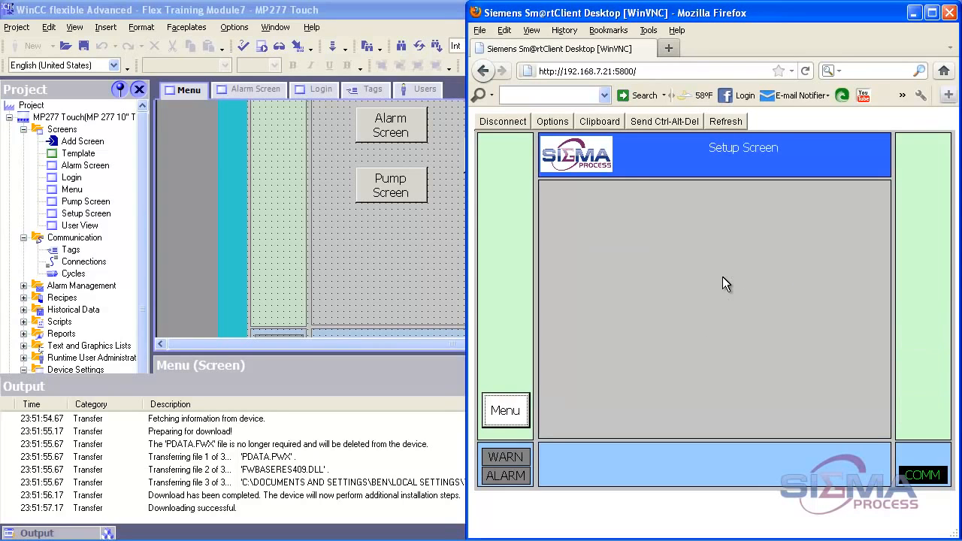
pyautogui.click(514, 412)
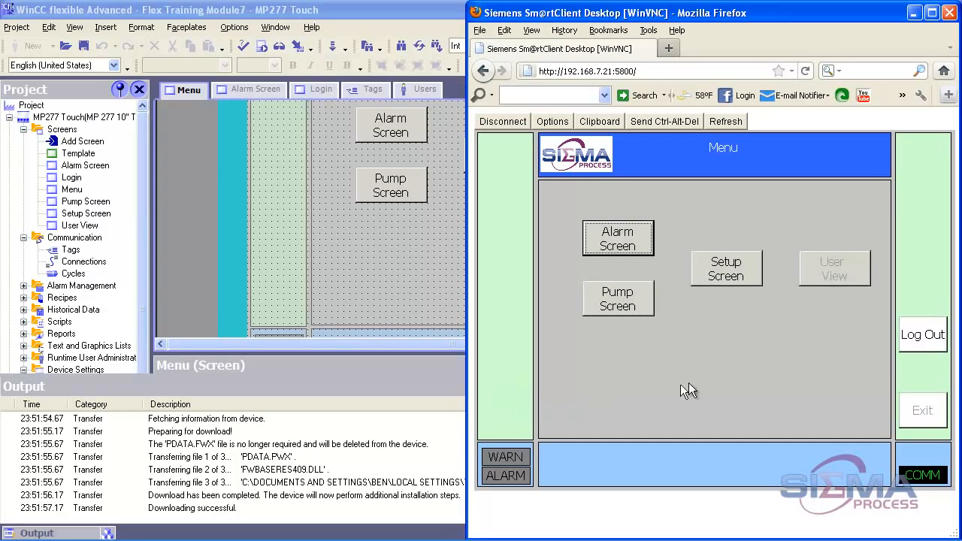
pyautogui.click(925, 350)
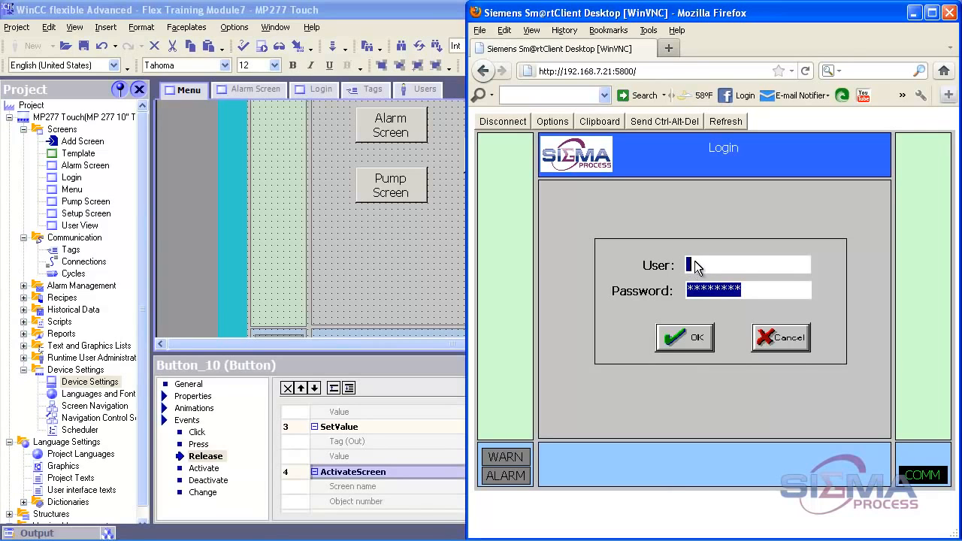
# Enter the second user's name and password on the Login screen.
pyautogui.write('Eric')
pyautogui.click(752, 290)
pyautogui.click(698, 273)
pyautogui.write('Eric')
pyautogui.click(751, 291)
pyautogui.moveTo(752, 288); pyautogui.dragTo(670, 293)
pyautogui.write('****')
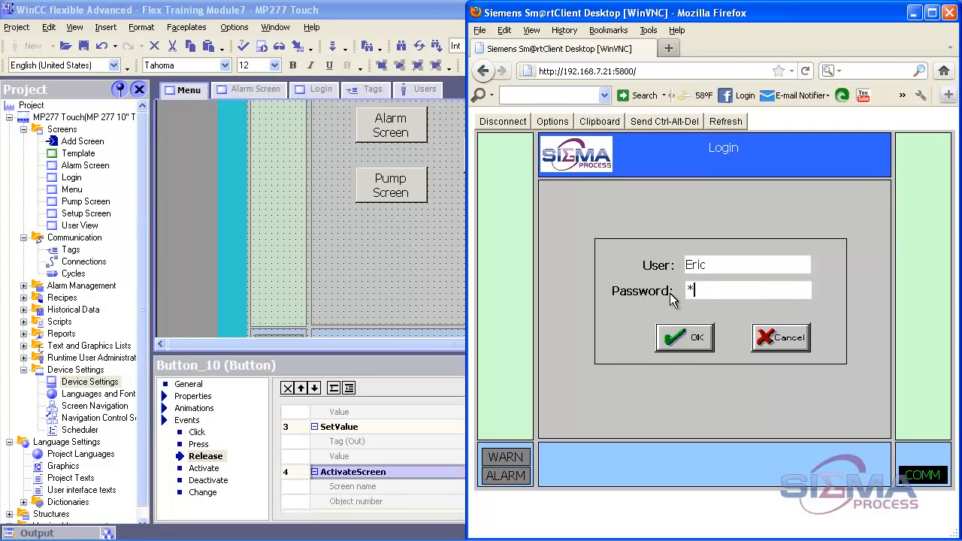
pyautogui.press('Return')
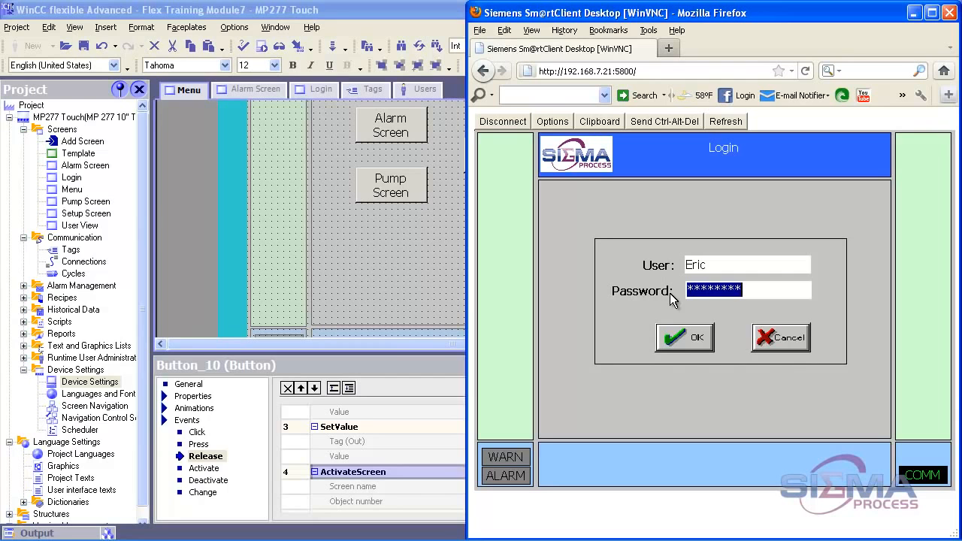
# Log in, confirm User View lists only that user's entry, then return to Menu.
pyautogui.click(685, 341)
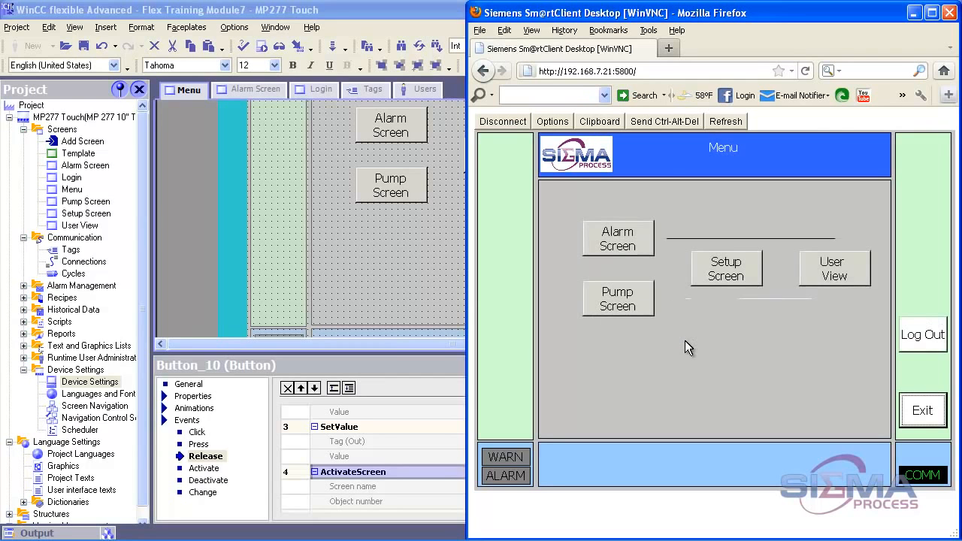
pyautogui.click(819, 272)
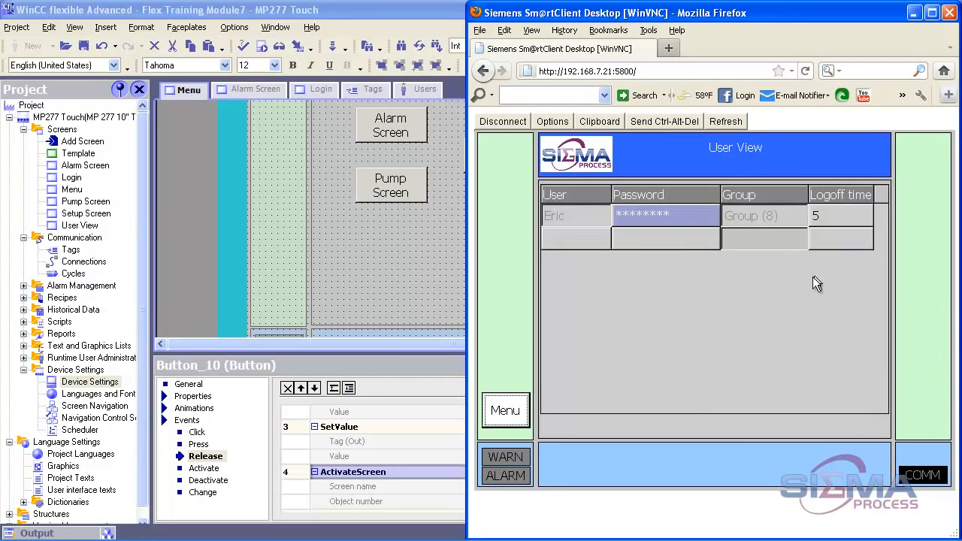
pyautogui.click(508, 412)
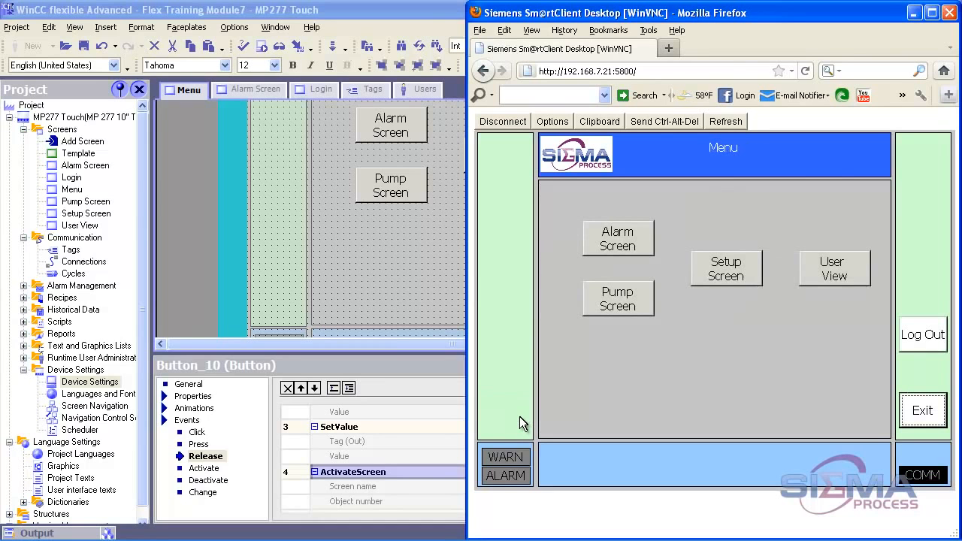
# Exit the HMI runtime and return to the WinCC flexible project window.
pyautogui.click(922, 421)
pyautogui.hotkey('alt', 'Tab')
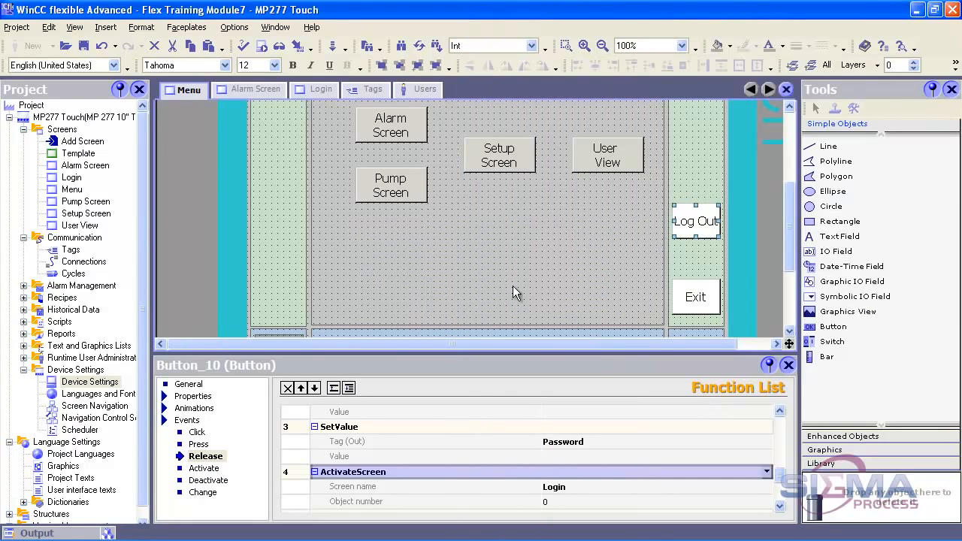